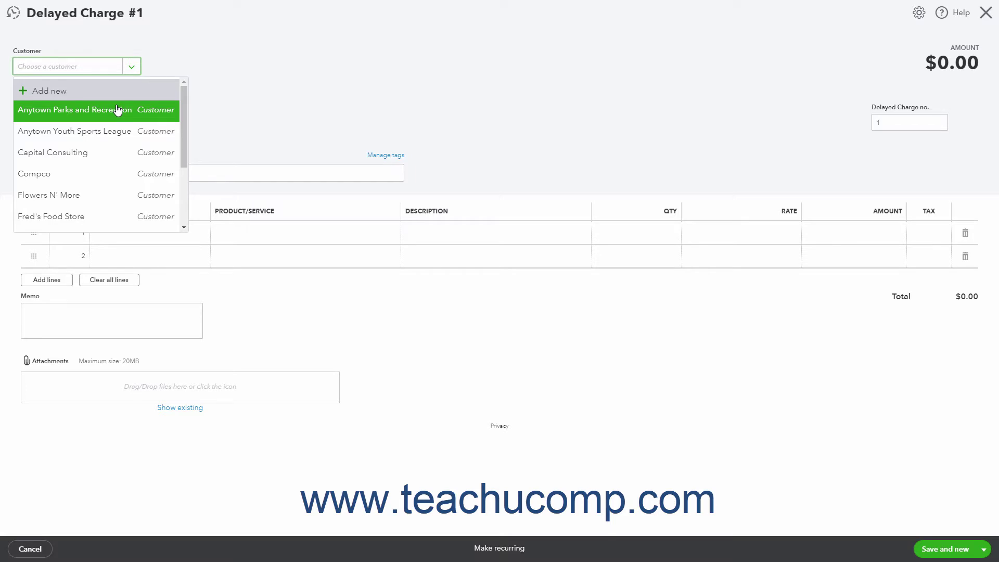
Step: Select Anytown Parks and Recreation as the delayed charge's customer and set its date to 04/01/2021
click(118, 110)
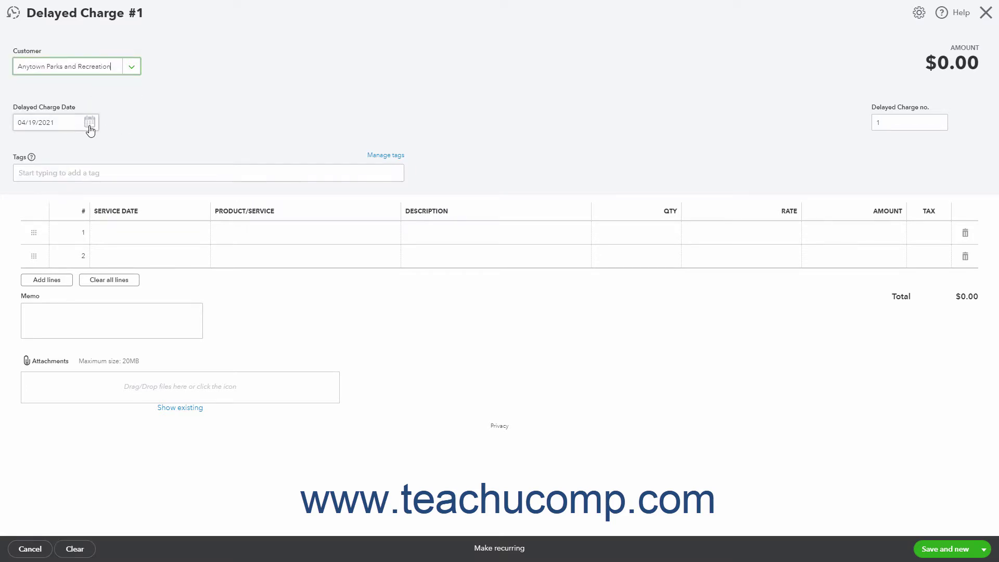
click(90, 123)
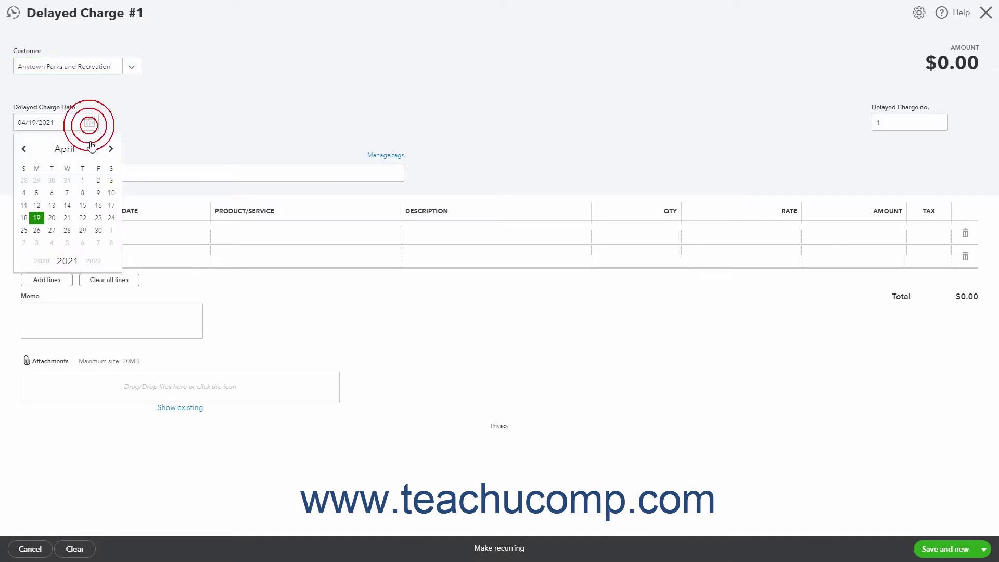
click(83, 180)
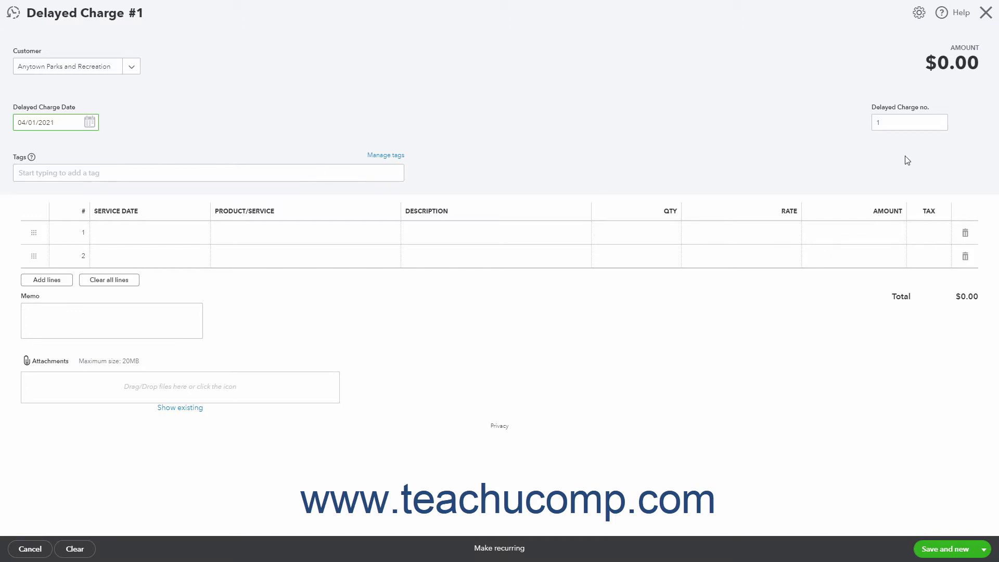
click(904, 120)
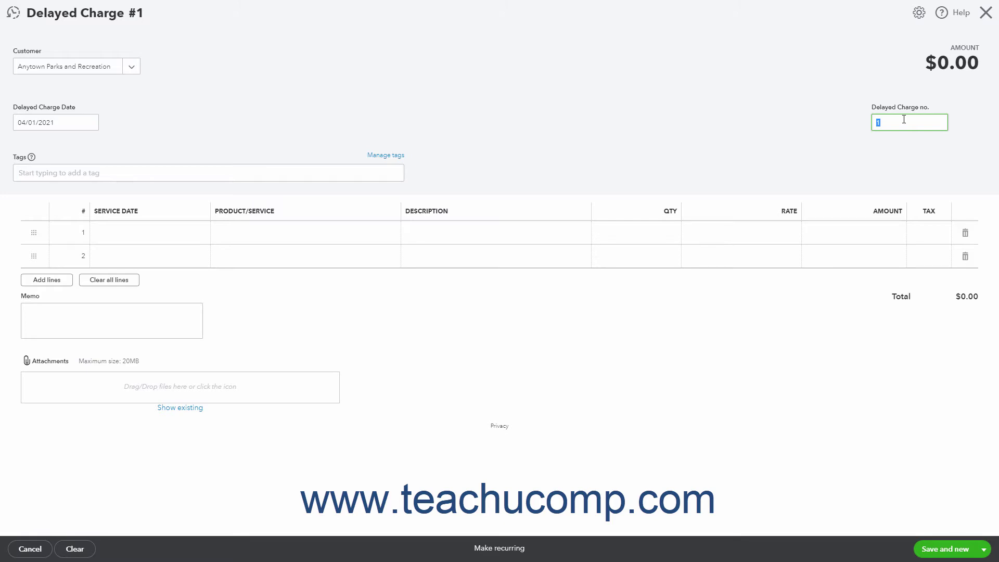
click(326, 174)
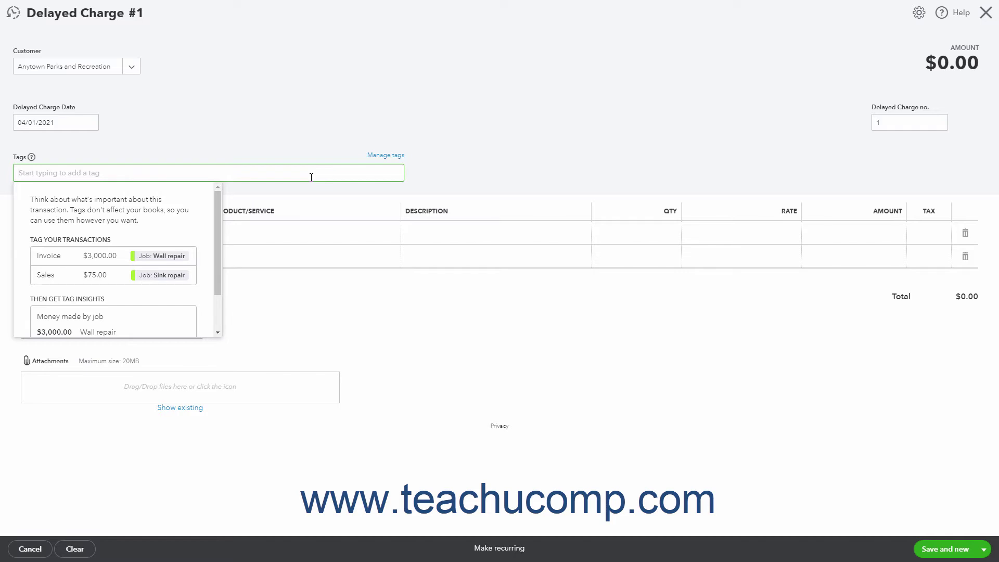
click(430, 180)
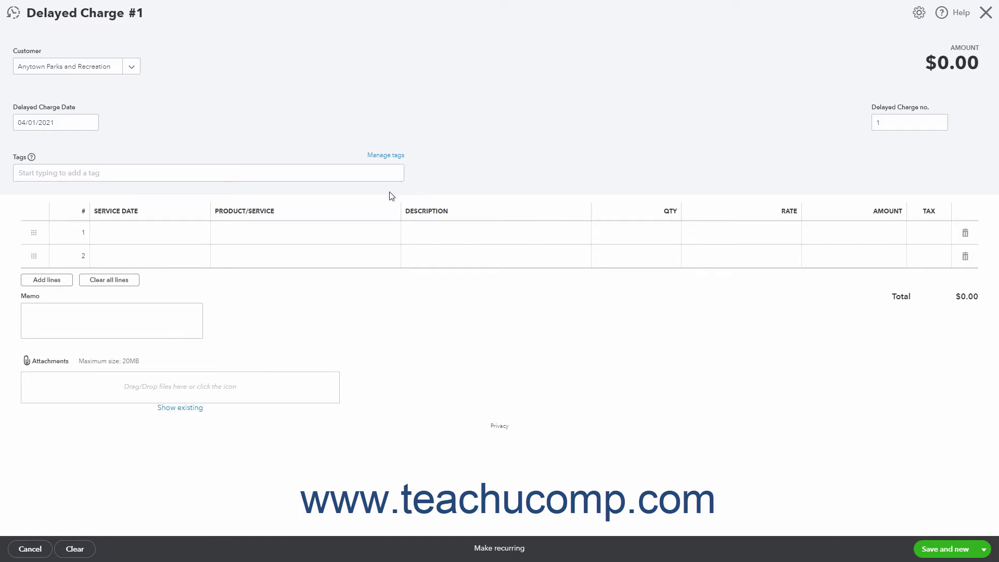
Step: Add Custom Sports Trophy as the first line's product and extend the description to "Custom sports trophy- 3 flag football trophies"
click(325, 231)
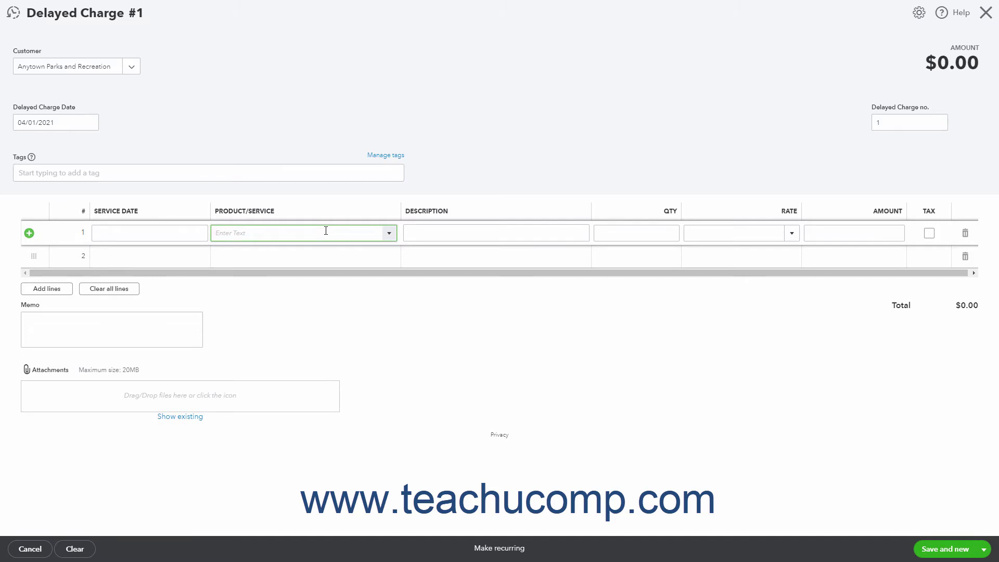
click(389, 233)
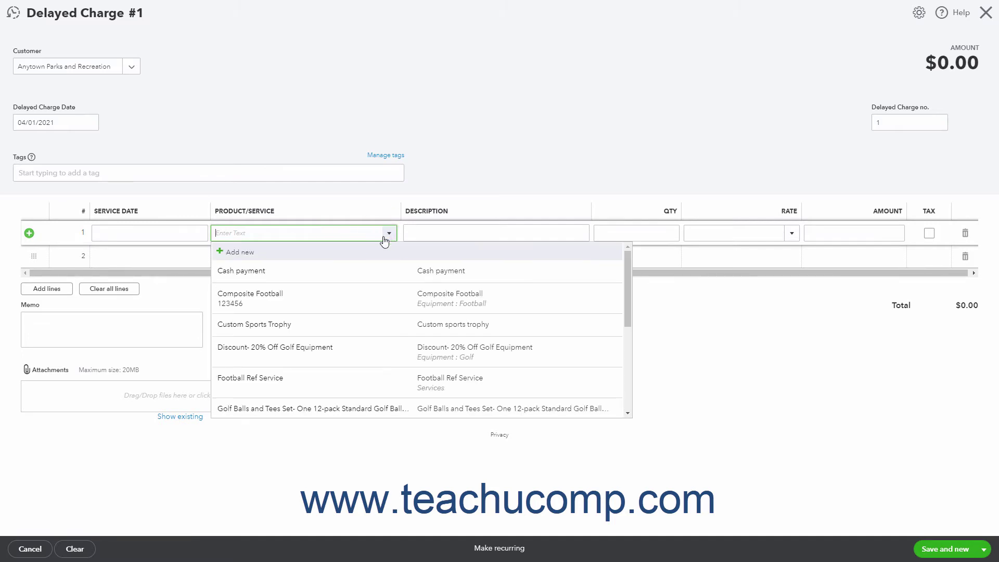
click(357, 323)
click(507, 229)
click(507, 229)
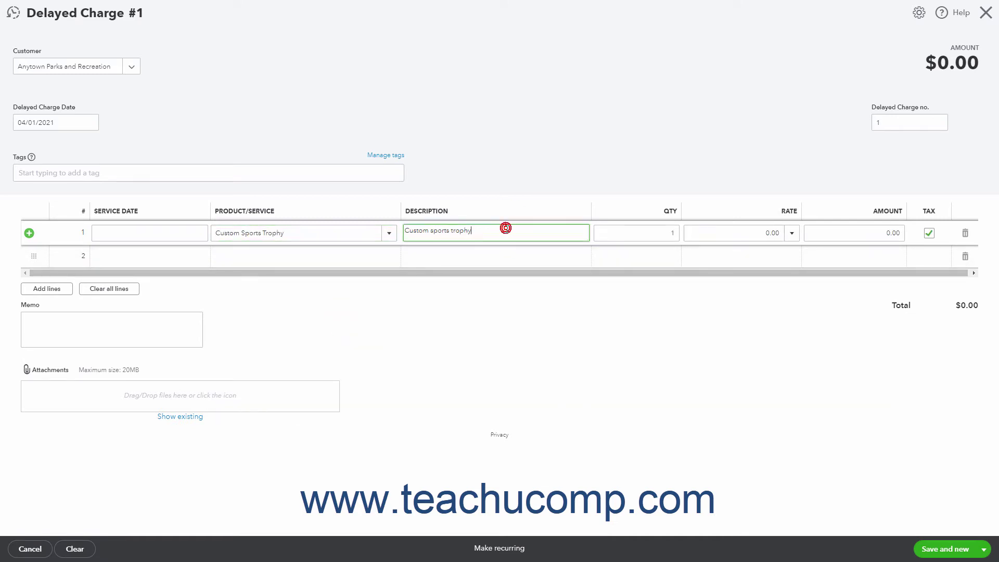
text(- 3 flag football trophies)
key(Tab)
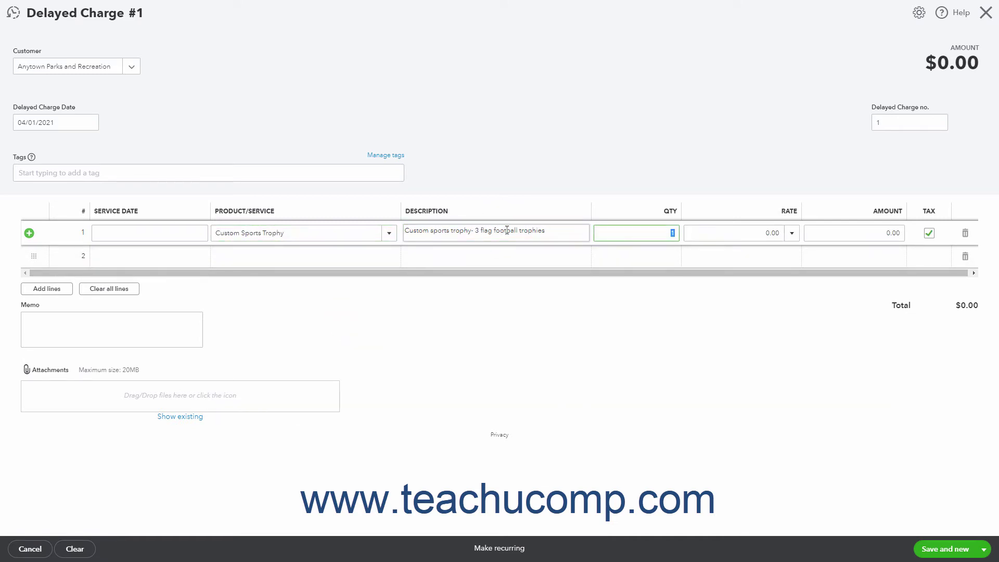
Step: Set the Custom Sports Trophy line's quantity to 3 and its rate to 50
text(3)
key(Tab)
text(50)
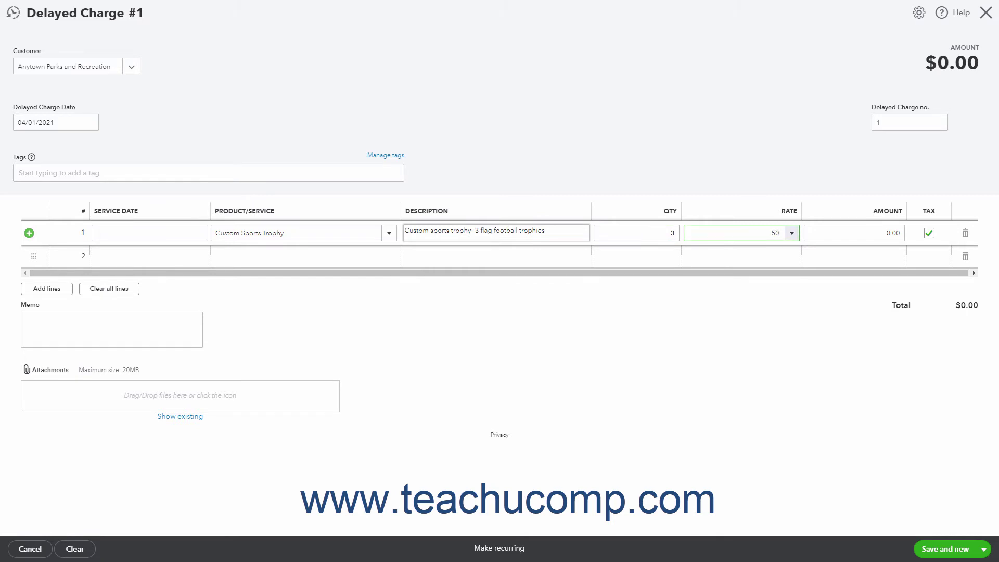
key(Tab)
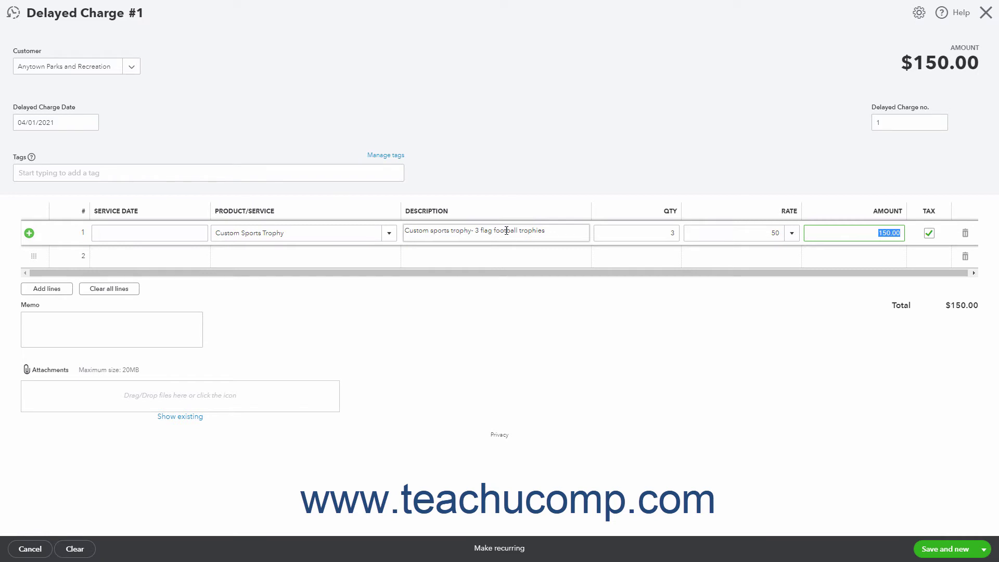
click(174, 323)
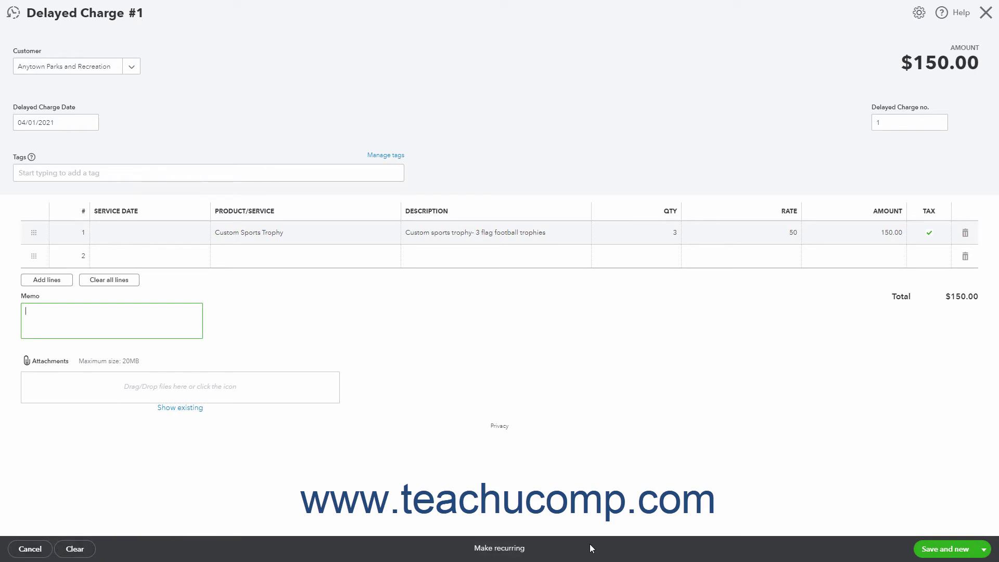
click(982, 549)
click(982, 550)
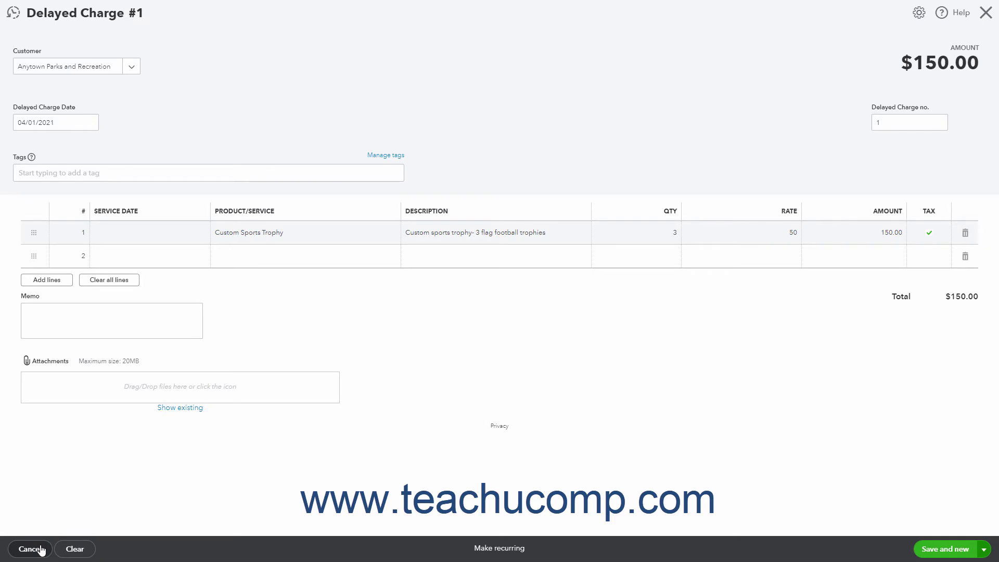
click(485, 550)
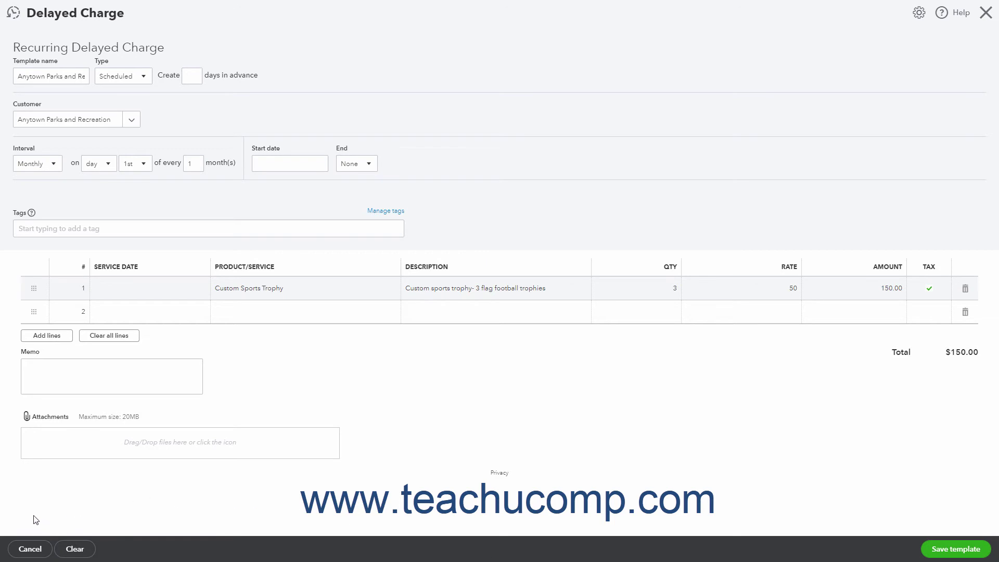
click(30, 550)
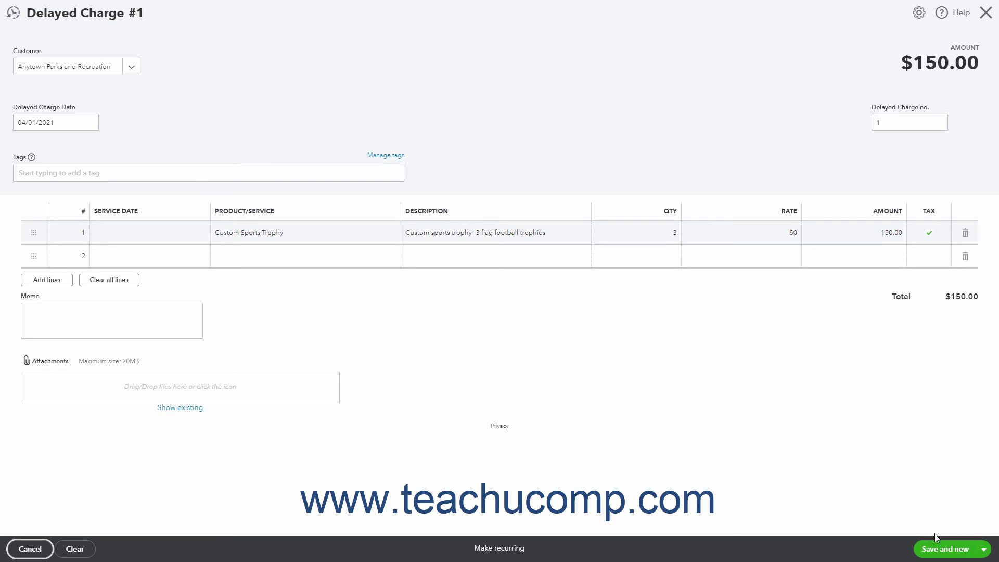
Step: Save and close the delayed charge
click(982, 548)
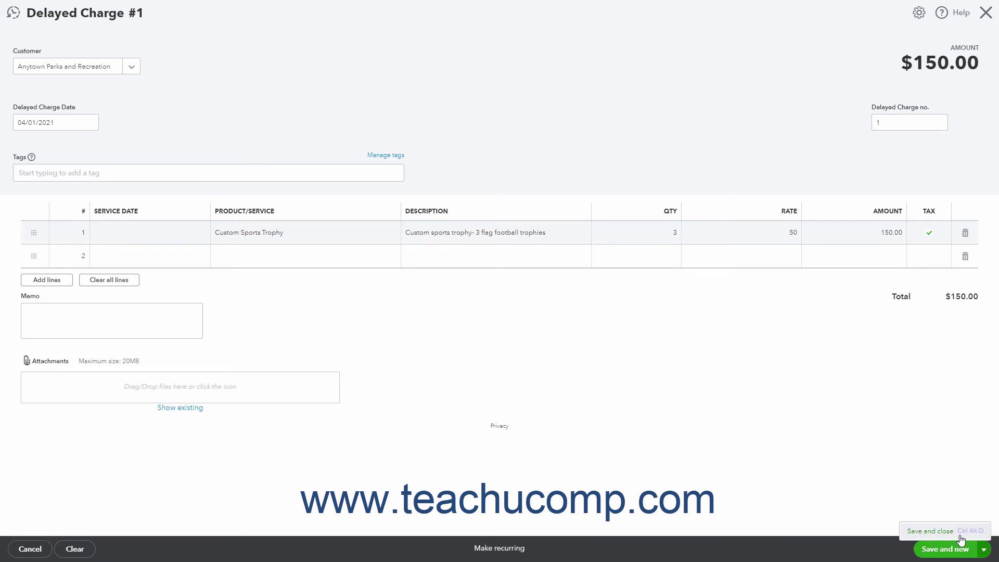
click(960, 536)
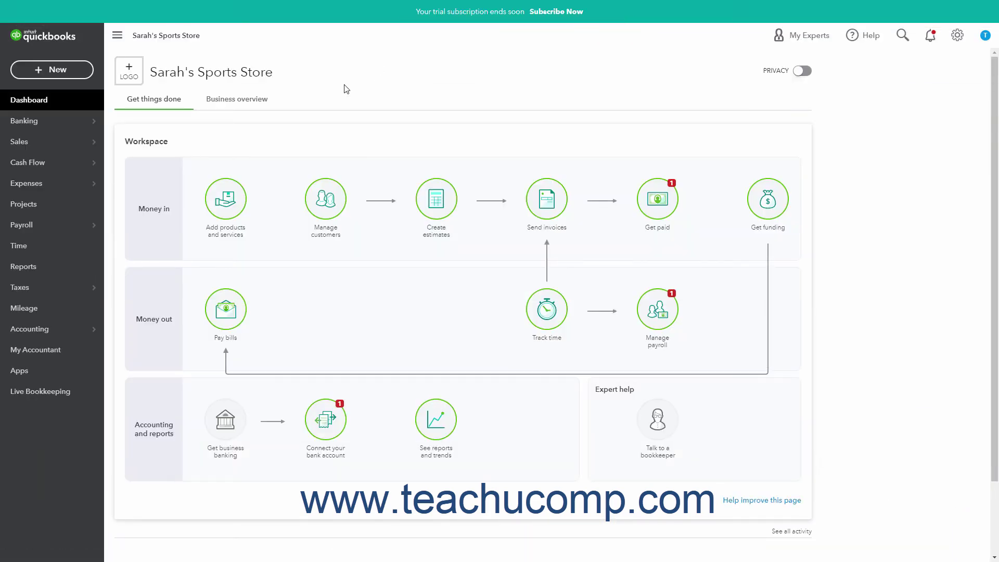
Step: Filter all sales transactions to unbilled activity and create an invoice from the Anytown Parks and Recreation entry
mouse_move(45, 150)
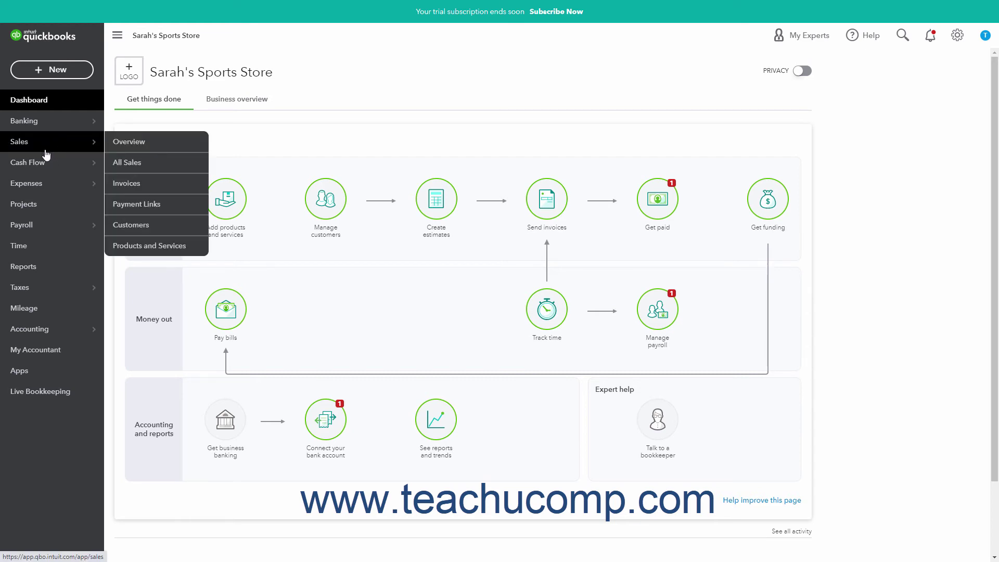
click(123, 164)
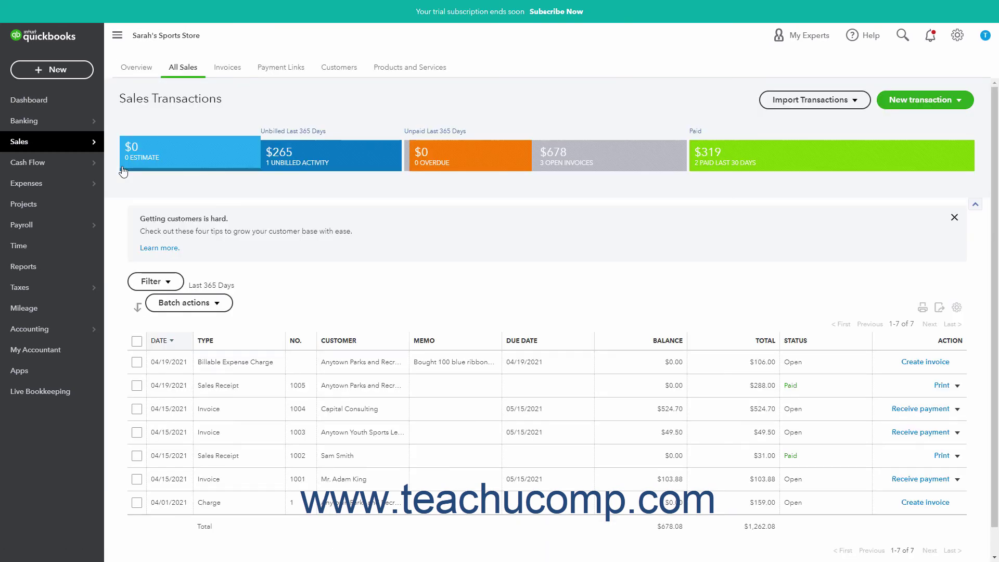
click(287, 164)
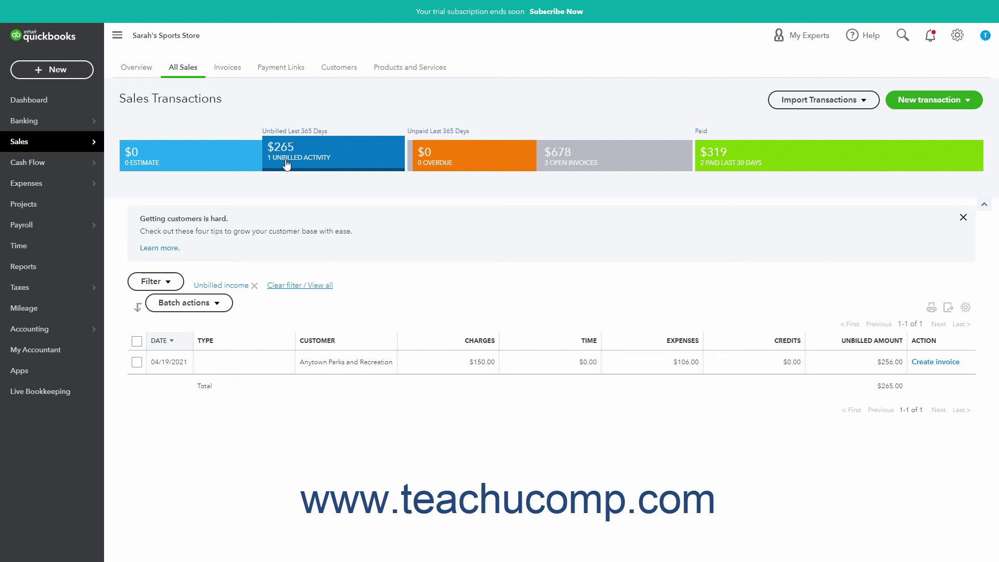
click(937, 366)
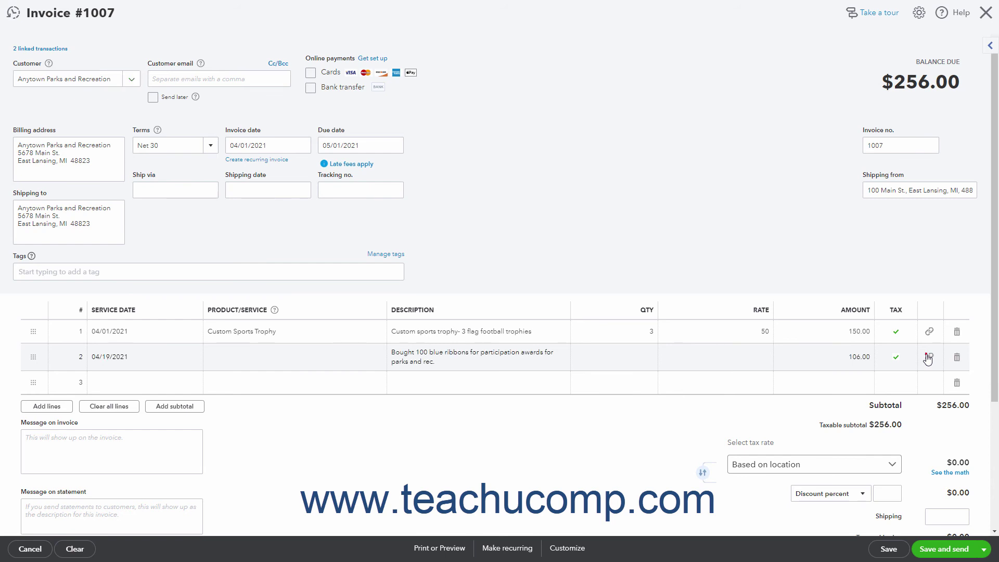
Step: Remove the linked billable expense for the blue ribbons from the invoice and set the invoice date to 04/19/2021
click(928, 357)
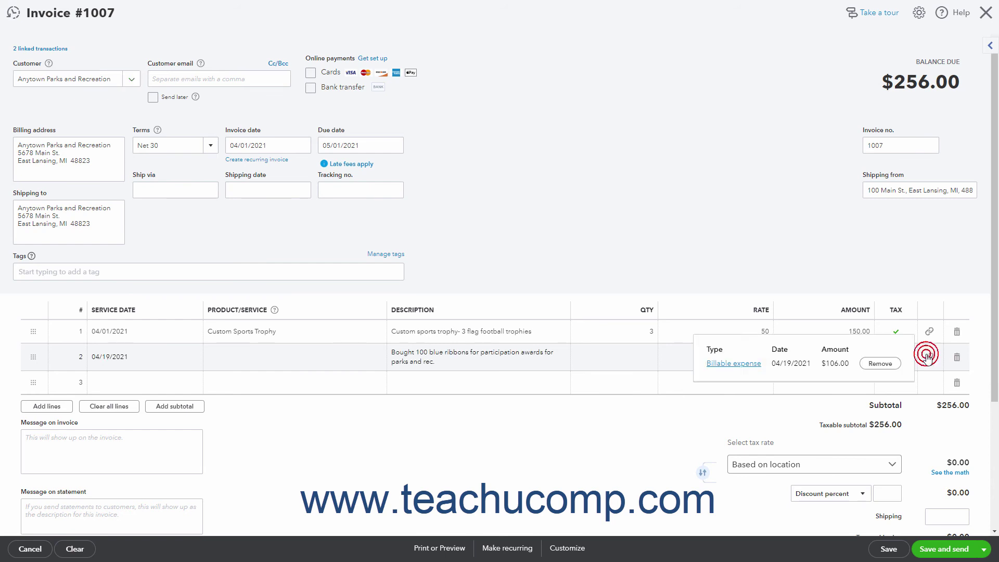
click(881, 364)
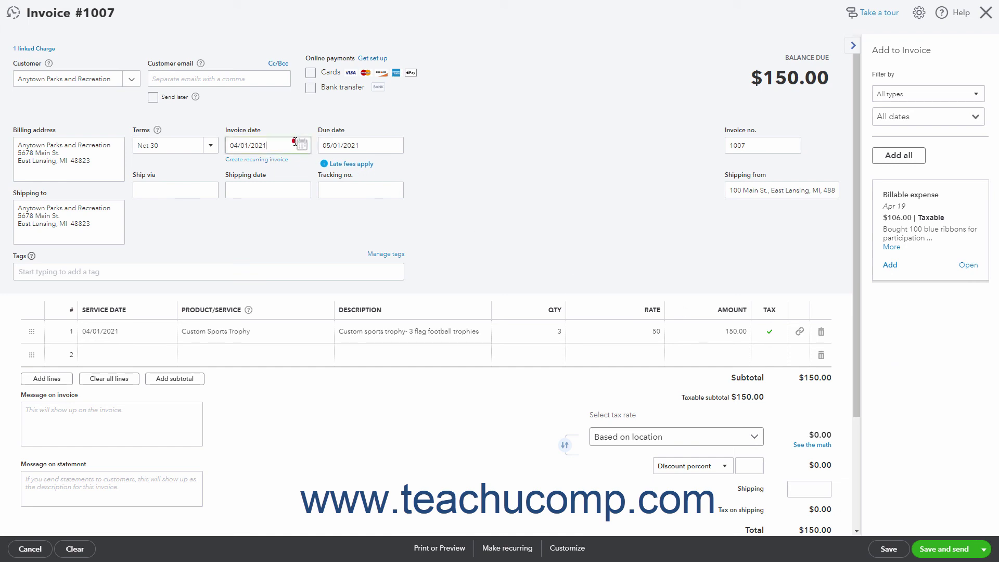
click(268, 146)
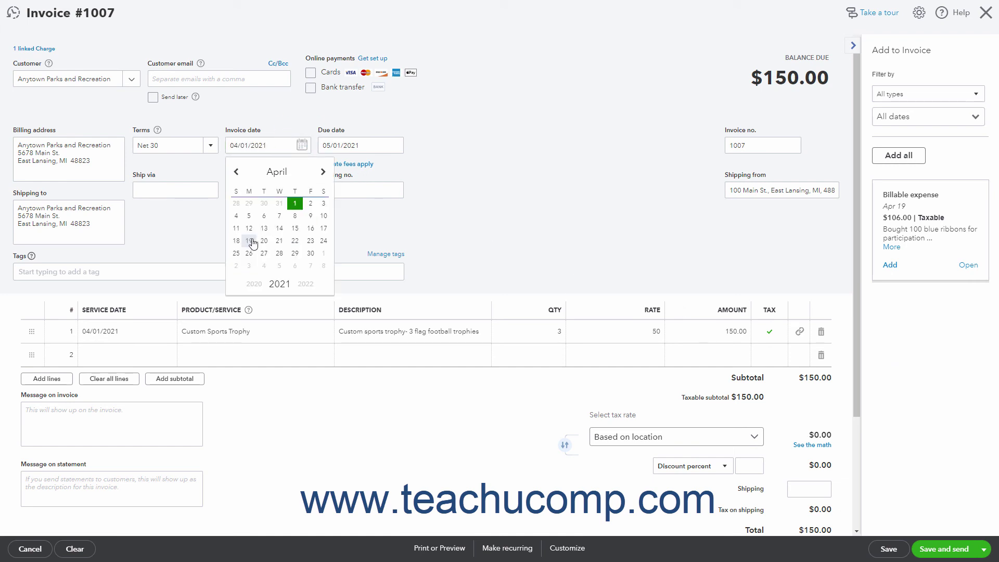
click(249, 240)
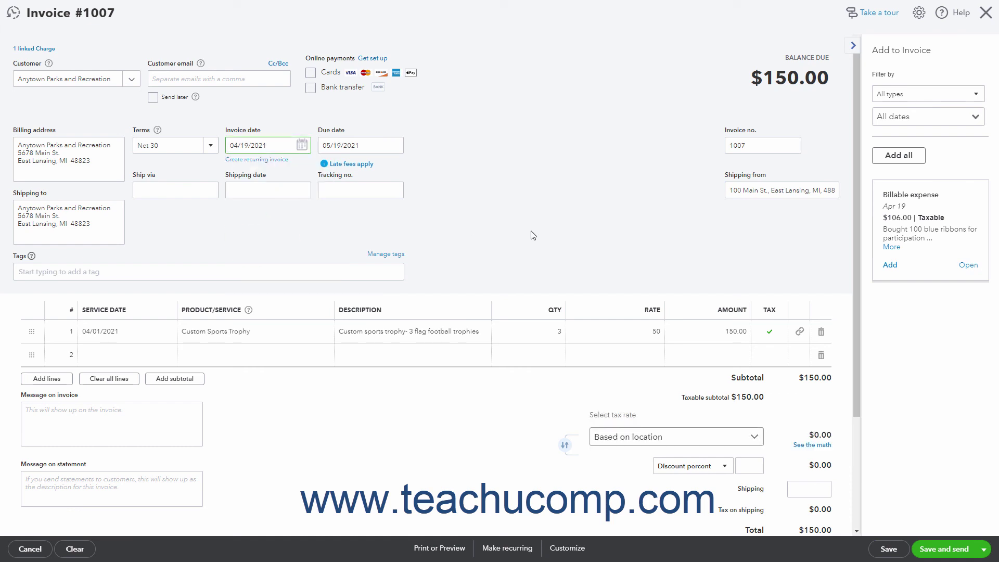
Step: Save the invoice, leave the invoice form, and clear the unbilled income filter on the sales transactions list
click(983, 549)
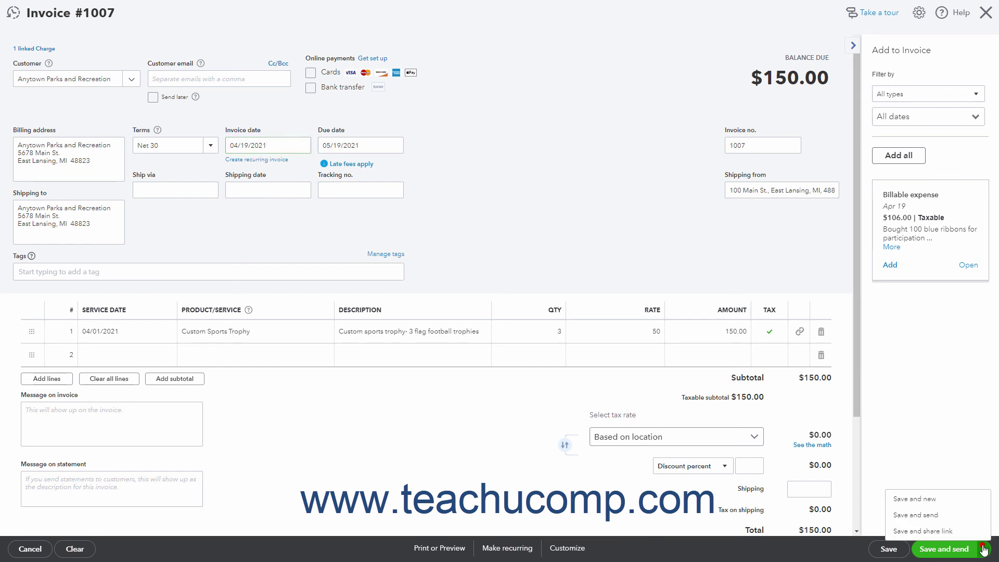
click(932, 499)
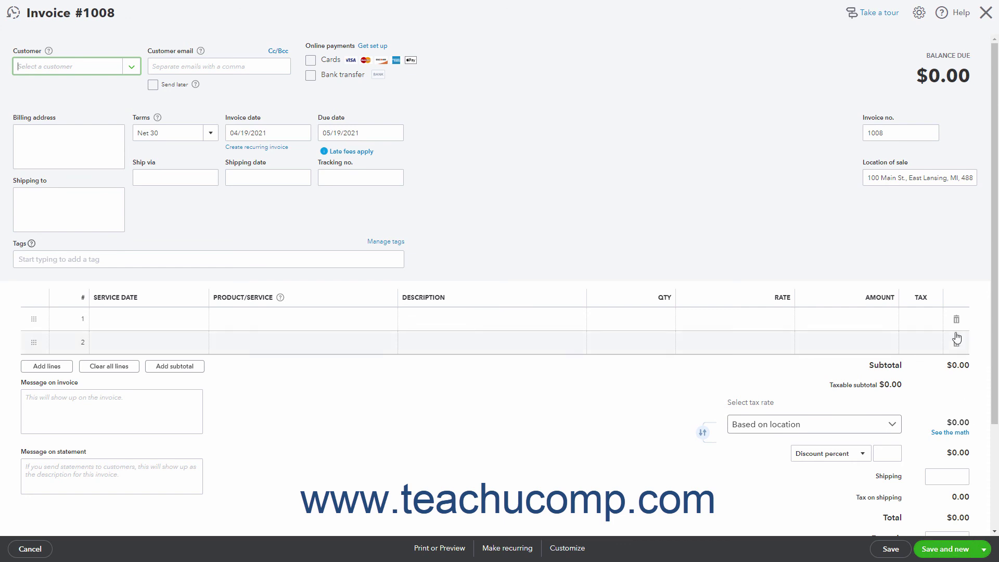
click(985, 14)
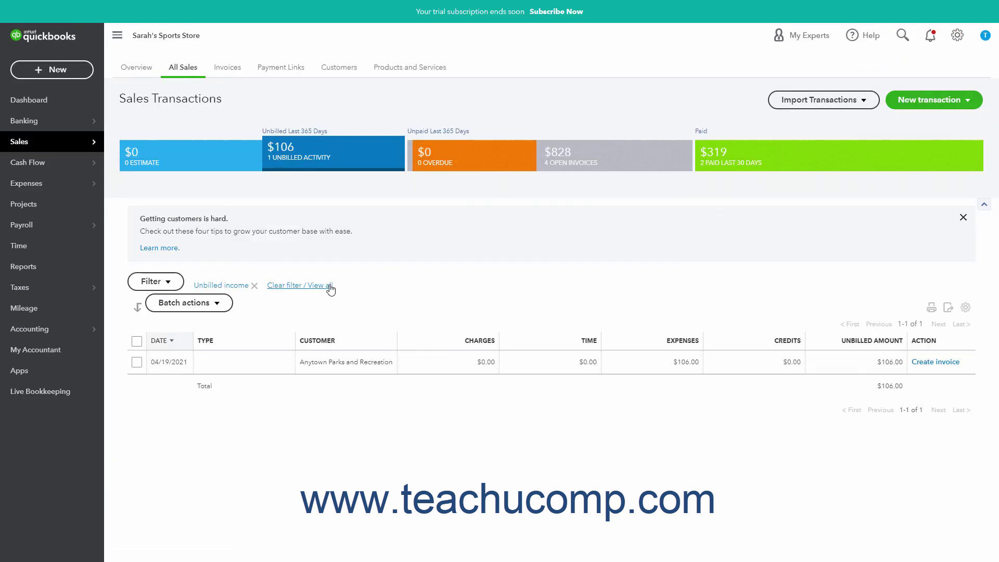
click(329, 286)
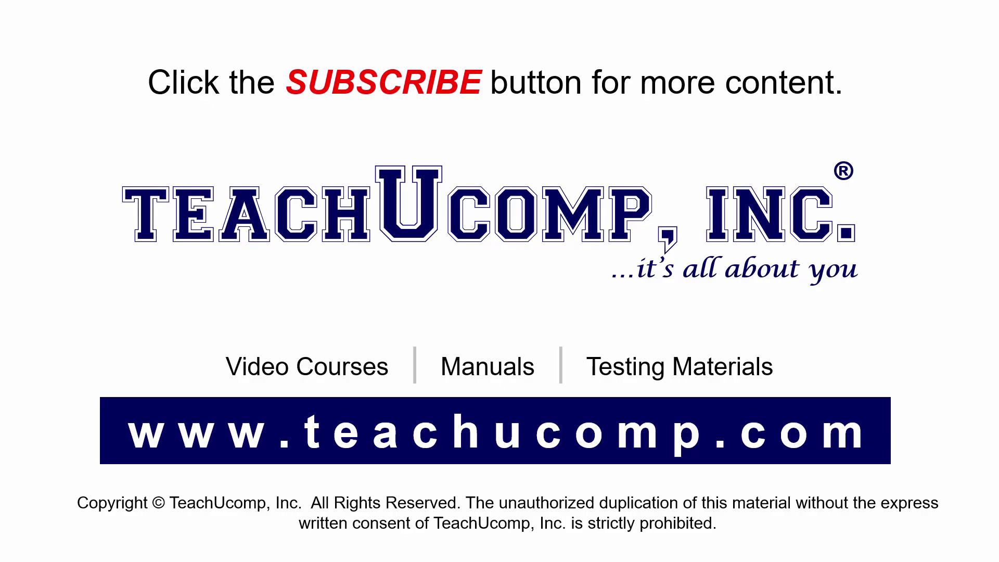